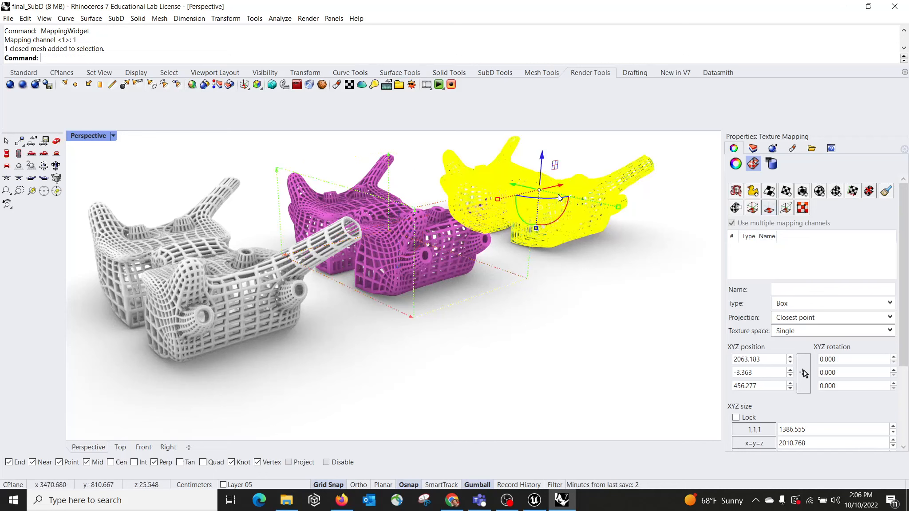
Step: Examine the three mapped mesh models from different angles in the Perspective viewport
{"action": "left_click", "coordinate": [752, 208]}
{"action": "right_click_drag", "start_coordinate": [603, 255], "coordinate": [500, 249]}
{"action": "type", "text": "Dd"}
{"action": "middle_click", "coordinate": [499, 248]}
{"action": "right_click_drag", "start_coordinate": [674, 393], "coordinate": [26, 369]}
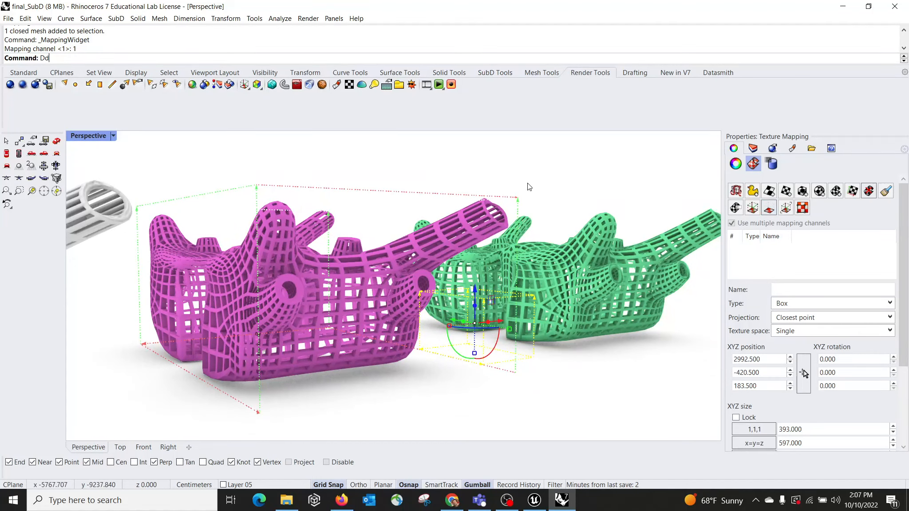
{"action": "right_click_drag", "start_coordinate": [530, 187], "coordinate": [383, 178]}
{"action": "left_click", "coordinate": [249, 176]}
{"action": "scroll", "coordinate": [272, 268], "scroll_direction": "down", "scroll_amount": 5}
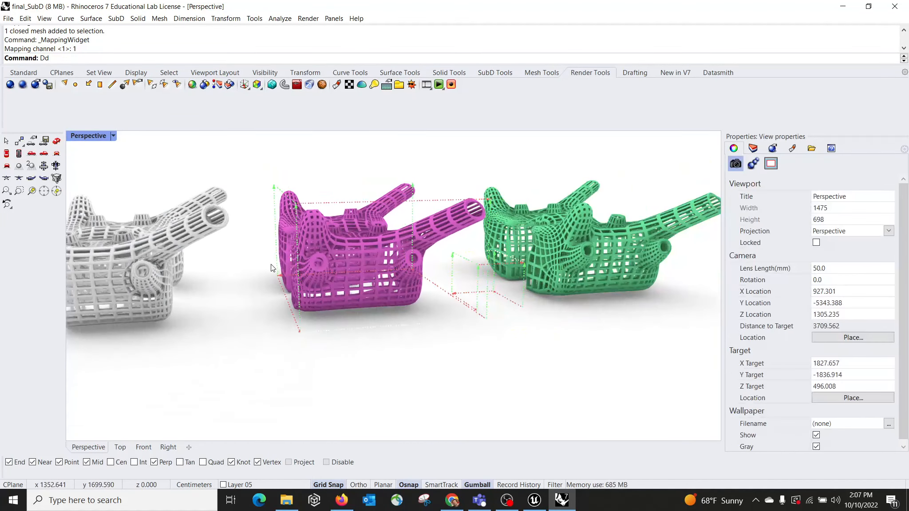
{"action": "scroll", "coordinate": [273, 268], "scroll_direction": "down", "scroll_amount": 5}
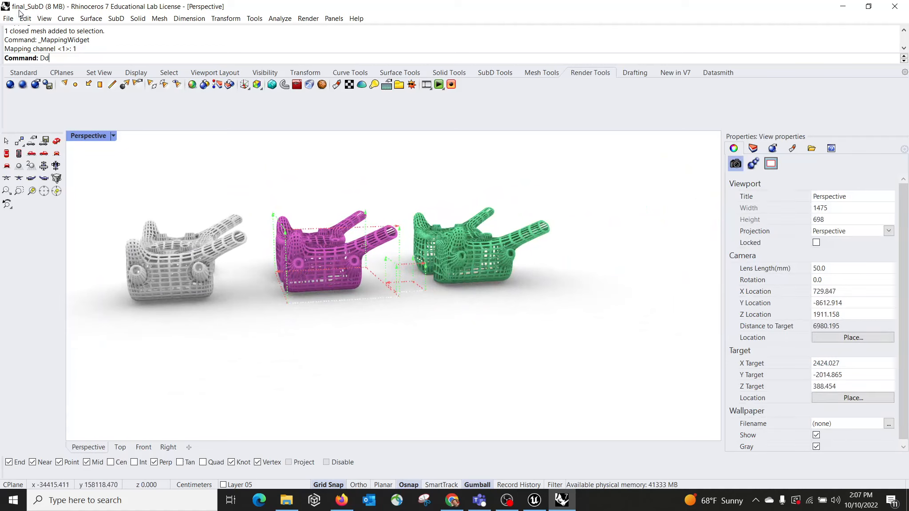
Step: Switch to Unreal Engine and choose final_SubD as the Rhino file to import with Datasmith
{"action": "left_click", "coordinate": [537, 506]}
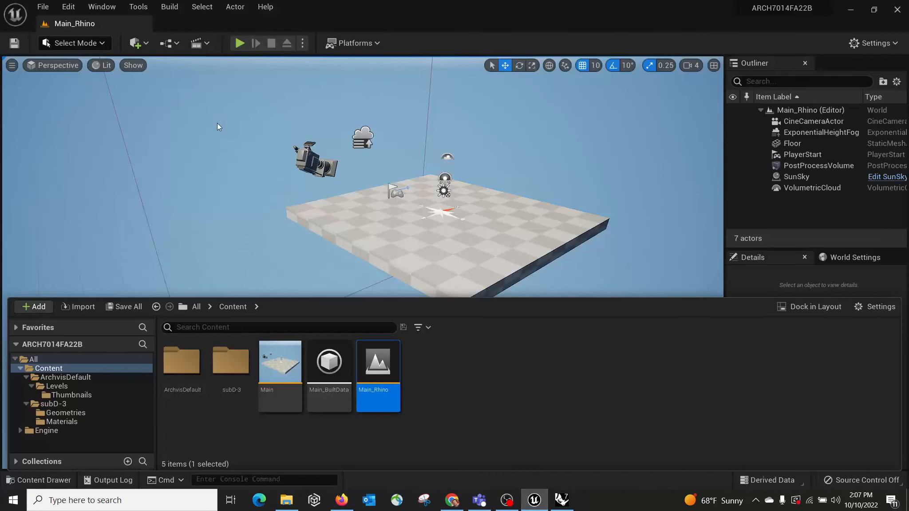
{"action": "left_click", "coordinate": [137, 44]}
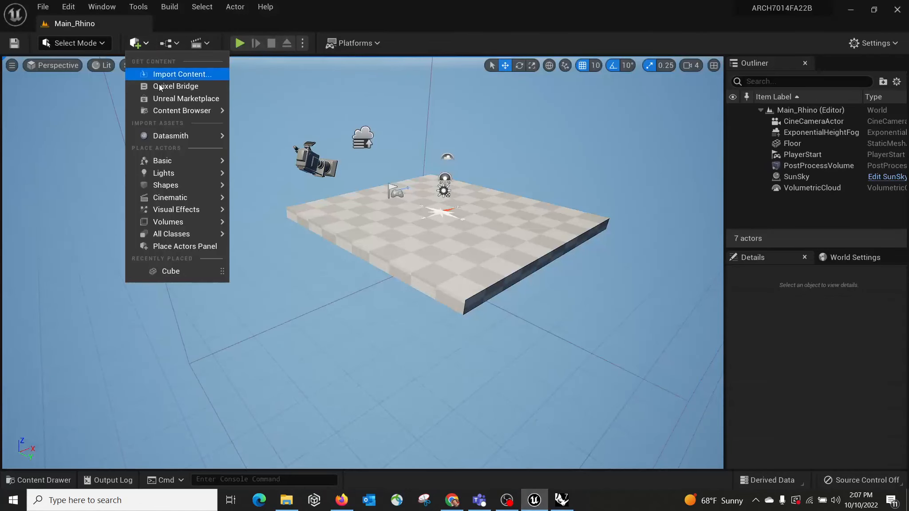
{"action": "mouse_move", "coordinate": [164, 138]}
{"action": "left_click", "coordinate": [262, 153]}
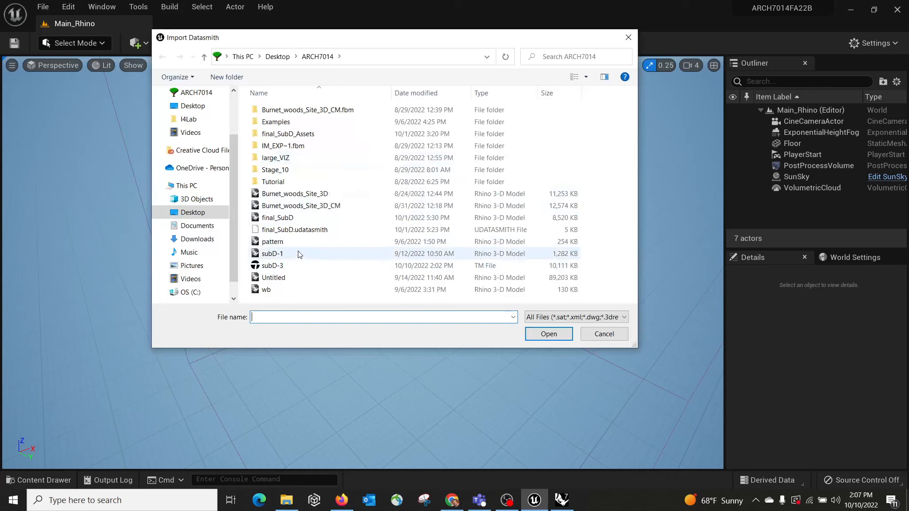
{"action": "left_click", "coordinate": [338, 218]}
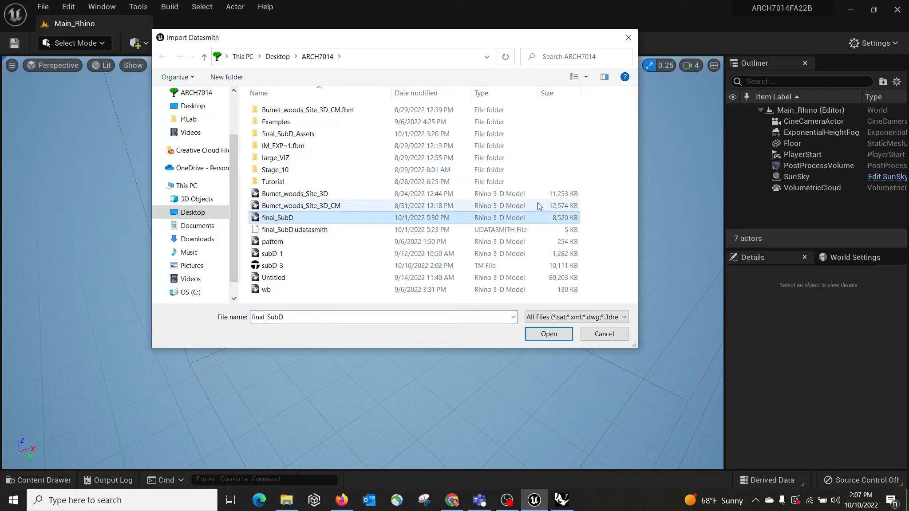
{"action": "left_click", "coordinate": [545, 336]}
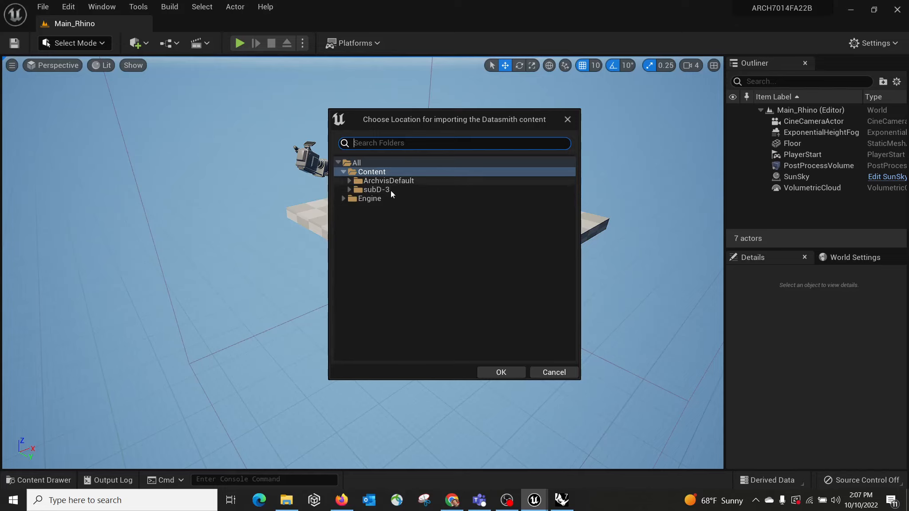
Step: Import it into the Content folder with Lights excluded from the import options
{"action": "left_click", "coordinate": [501, 373]}
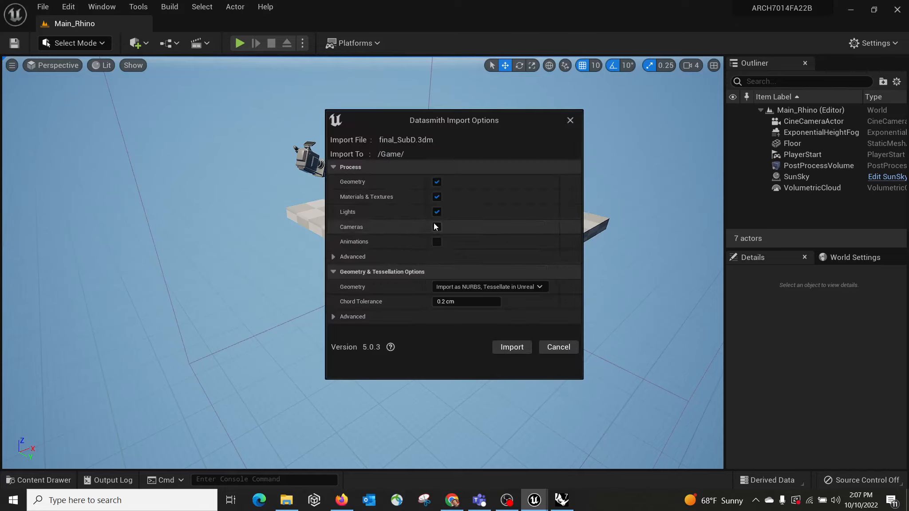
{"action": "left_click", "coordinate": [437, 212]}
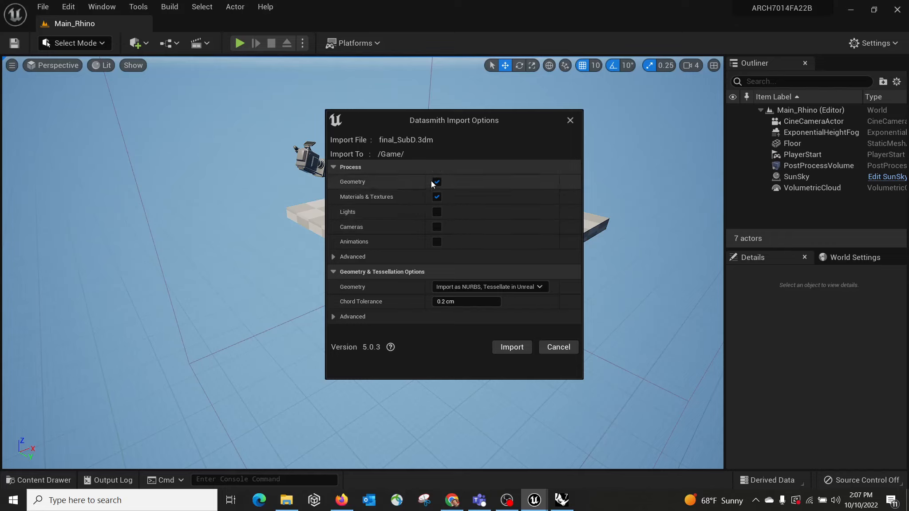
{"action": "left_click", "coordinate": [513, 348]}
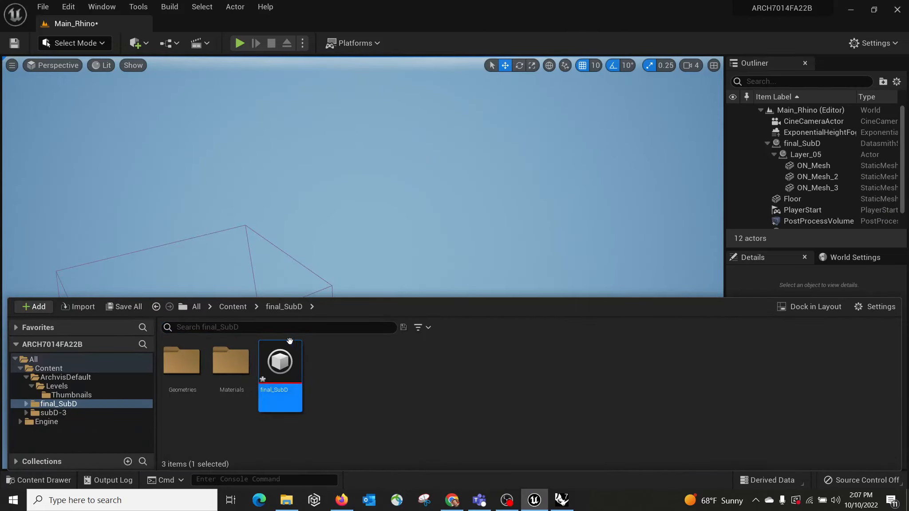
Step: Select the Floor and set its X and Y scale to 100
{"action": "right_click_drag", "start_coordinate": [437, 197], "coordinate": [460, 164]}
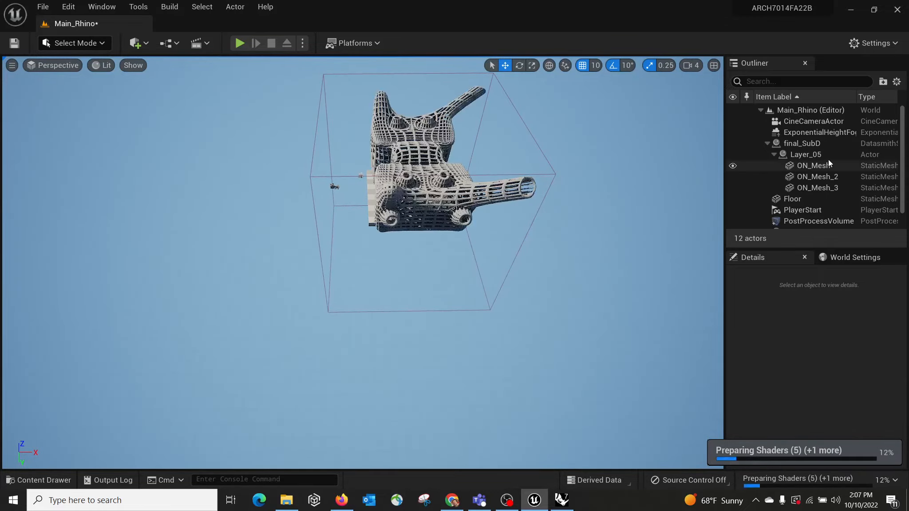
{"action": "right_click_drag", "start_coordinate": [604, 221], "coordinate": [629, 218]}
{"action": "right_click_drag", "start_coordinate": [263, 306], "coordinate": [264, 266]}
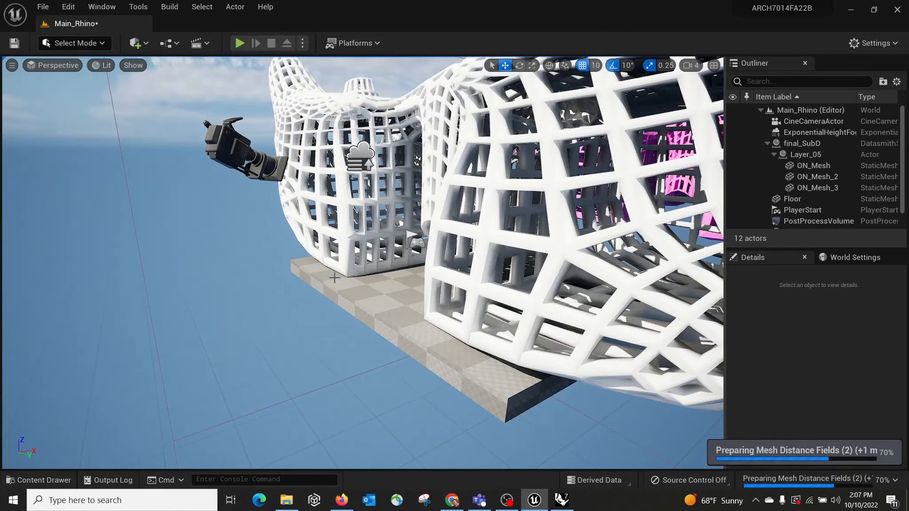
{"action": "right_click_drag", "start_coordinate": [355, 293], "coordinate": [360, 371]}
{"action": "left_click", "coordinate": [207, 360]}
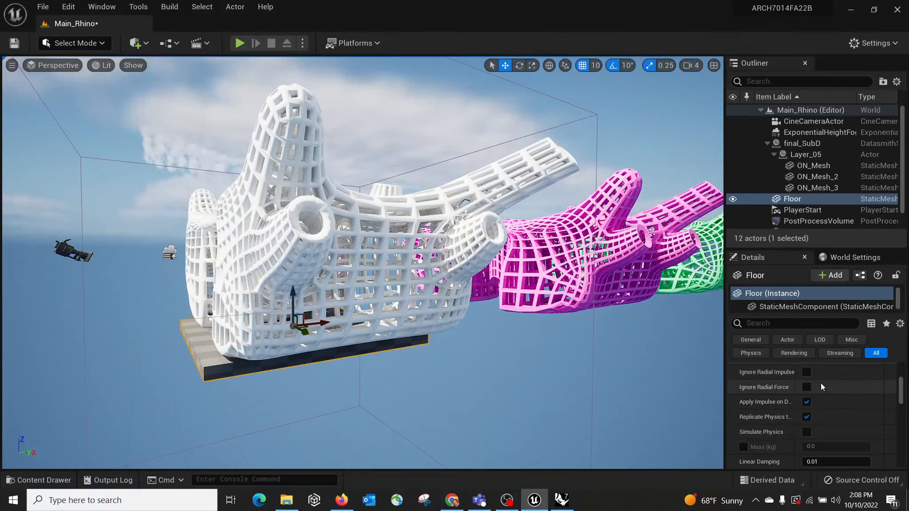
{"action": "scroll", "coordinate": [816, 375], "scroll_direction": "up", "scroll_amount": 2}
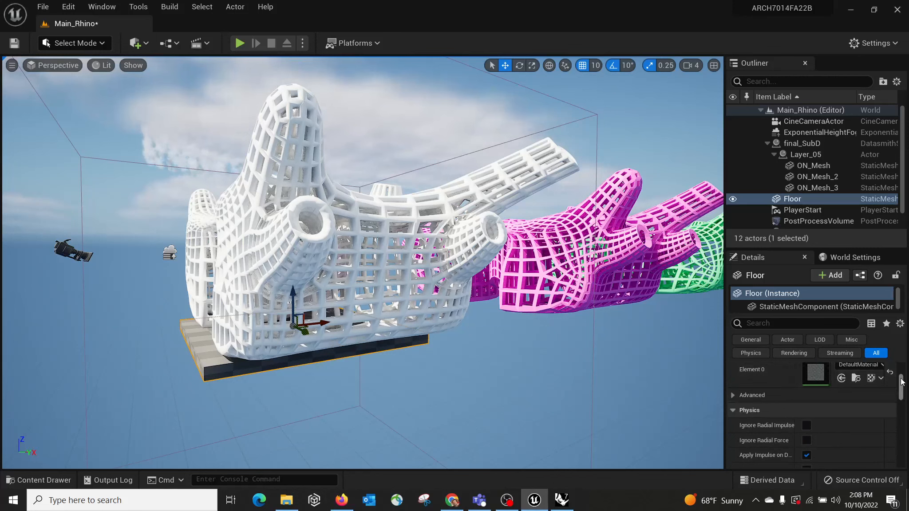
{"action": "left_click_drag", "start_coordinate": [902, 381], "coordinate": [906, 336]}
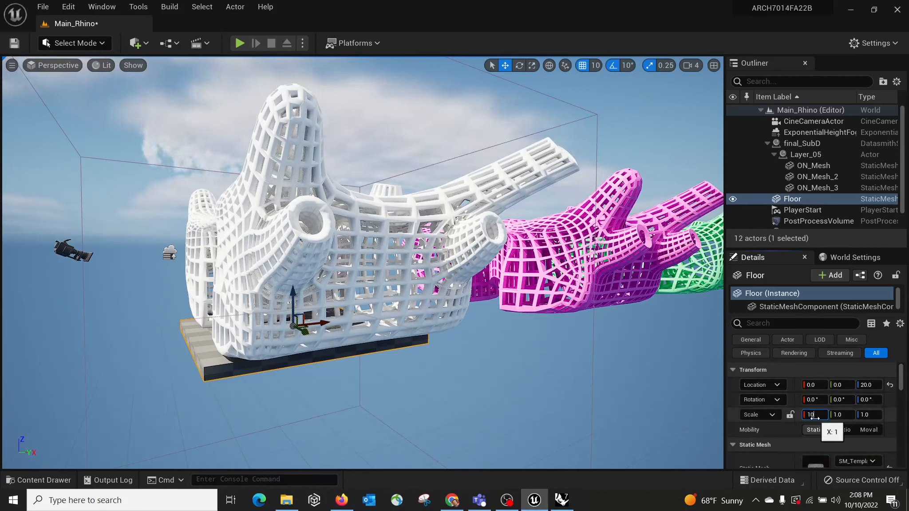
{"action": "type", "text": "0"}
{"action": "key", "text": "Return"}
{"action": "left_click", "coordinate": [851, 415]}
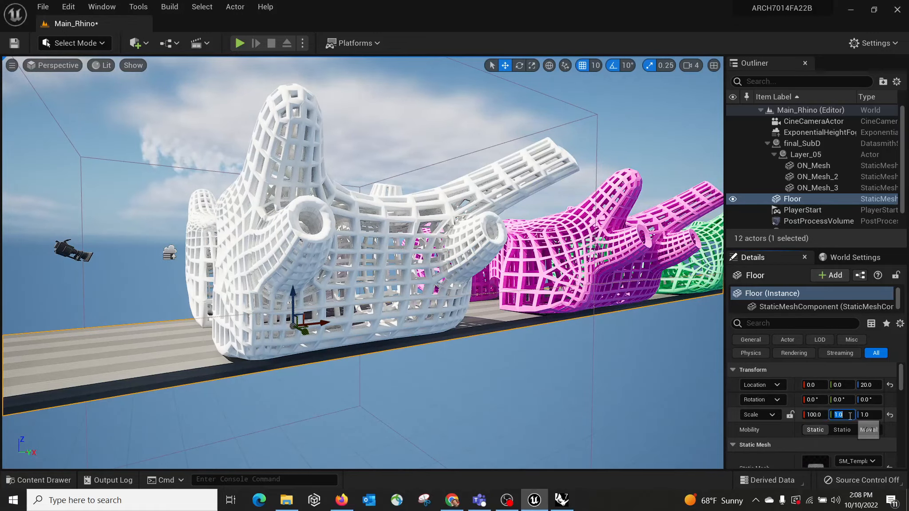
{"action": "type", "text": "100"}
{"action": "key", "text": "Return"}
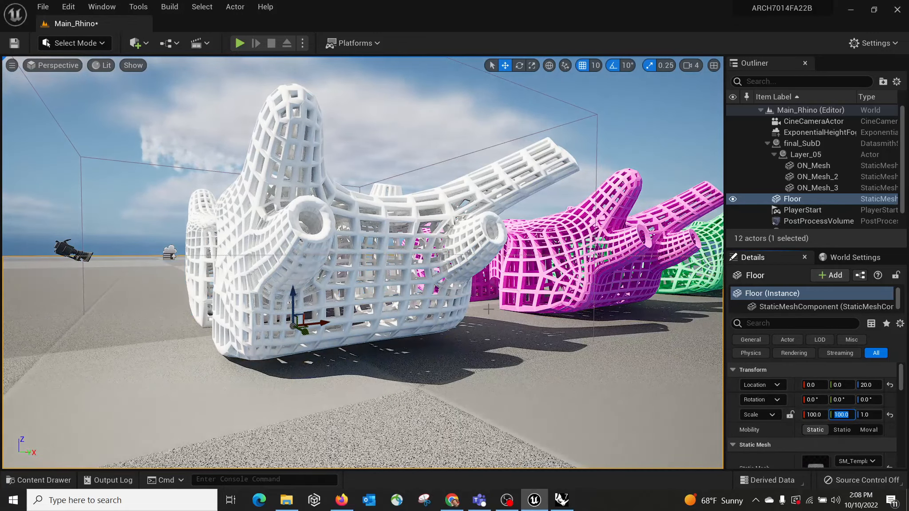
Step: Inspect the imported meshes by selecting the magenta and green models in turn
{"action": "right_click_drag", "start_coordinate": [363, 262], "coordinate": [430, 343]}
{"action": "left_click", "coordinate": [441, 342]}
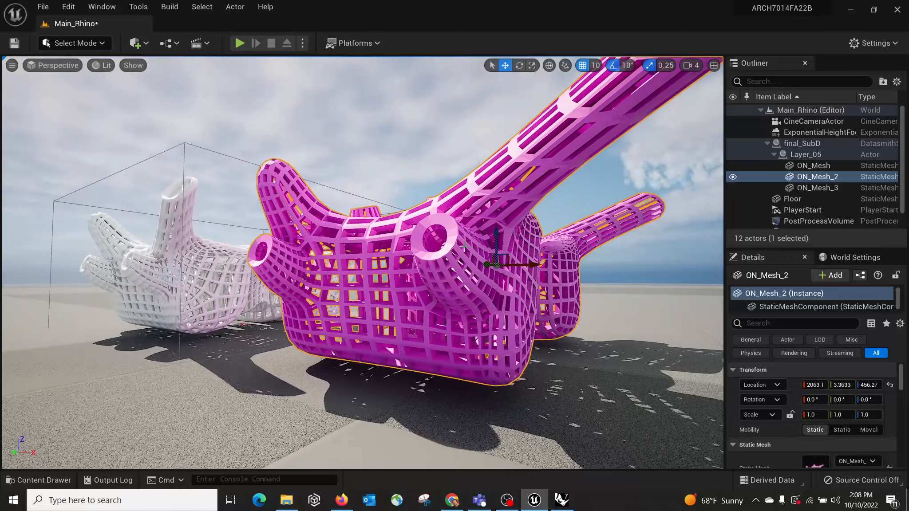
{"action": "right_click_drag", "start_coordinate": [556, 251], "coordinate": [522, 295]}
{"action": "left_click", "coordinate": [450, 295]}
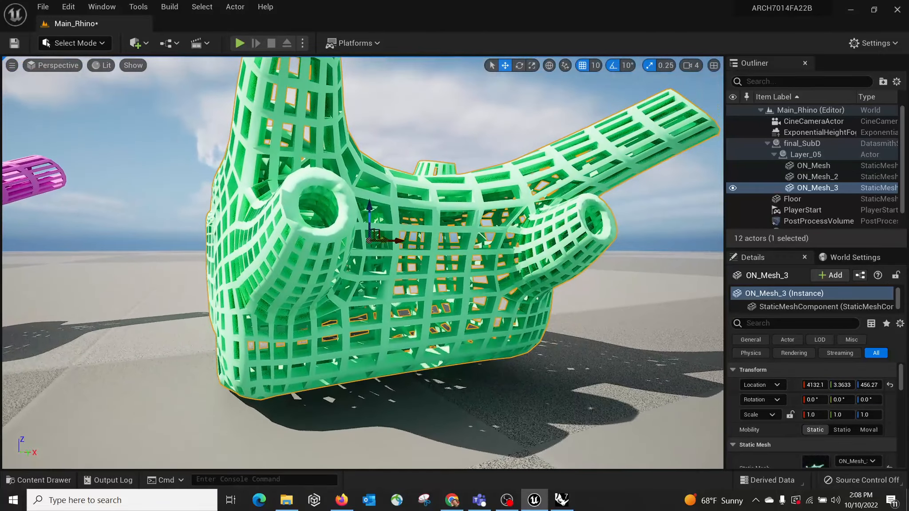
Step: Add the Starter Content pack to the project
{"action": "left_click", "coordinate": [21, 482]}
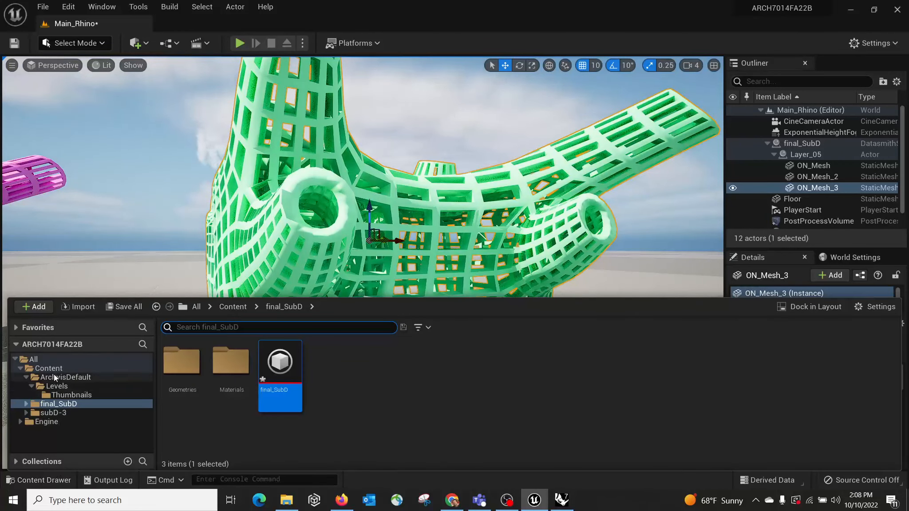
{"action": "left_click", "coordinate": [20, 368]}
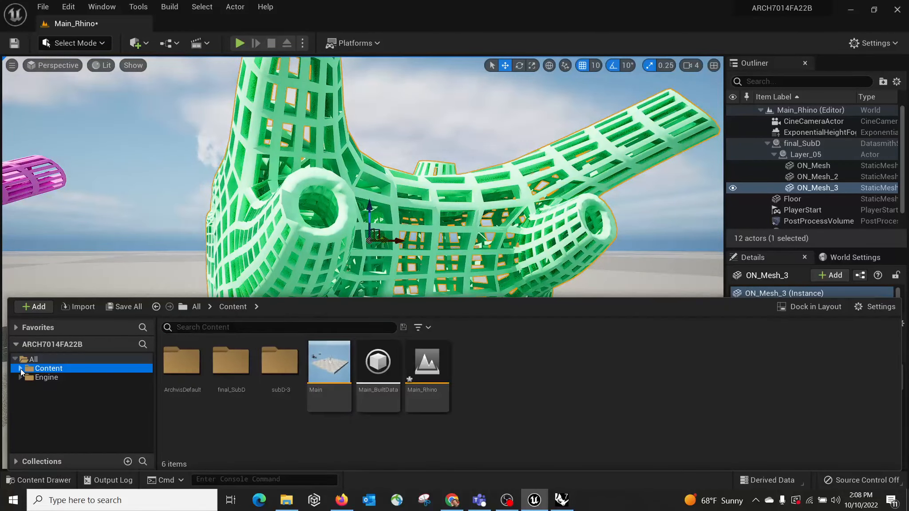
{"action": "left_click", "coordinate": [39, 307]}
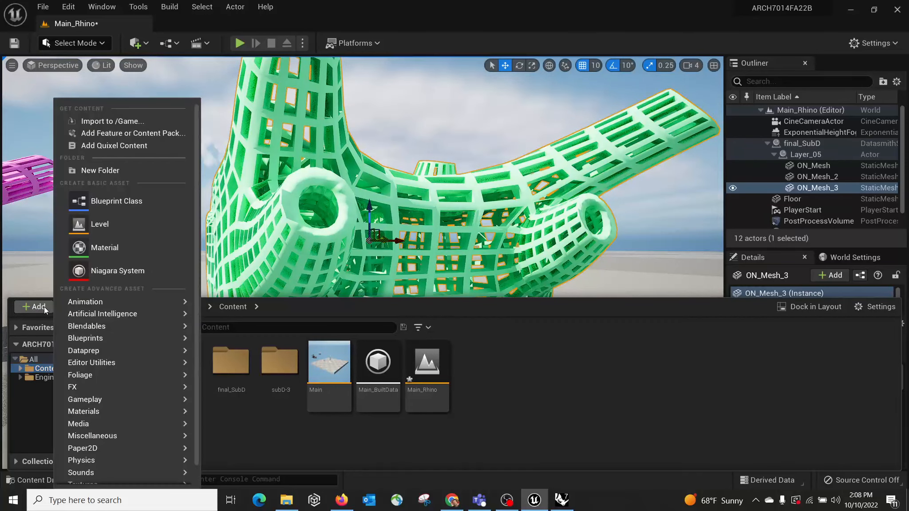
{"action": "left_click", "coordinate": [152, 134]}
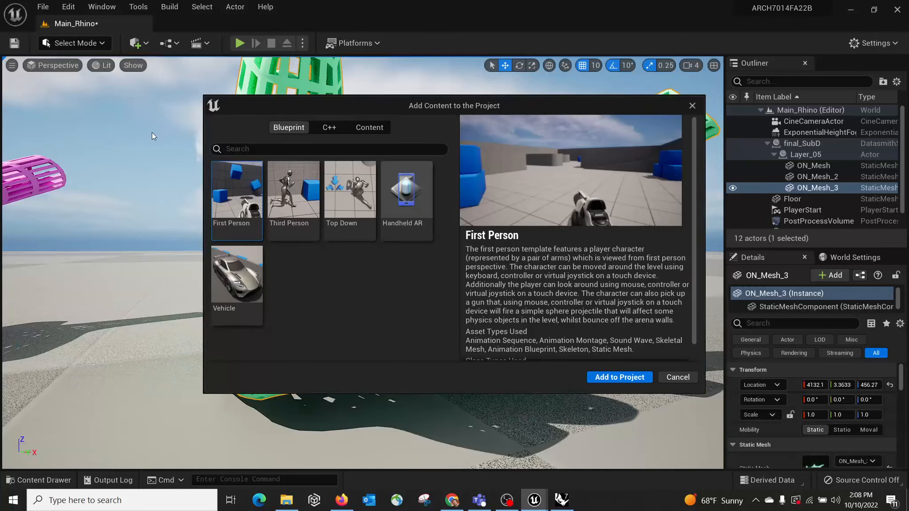
{"action": "left_click", "coordinate": [373, 129]}
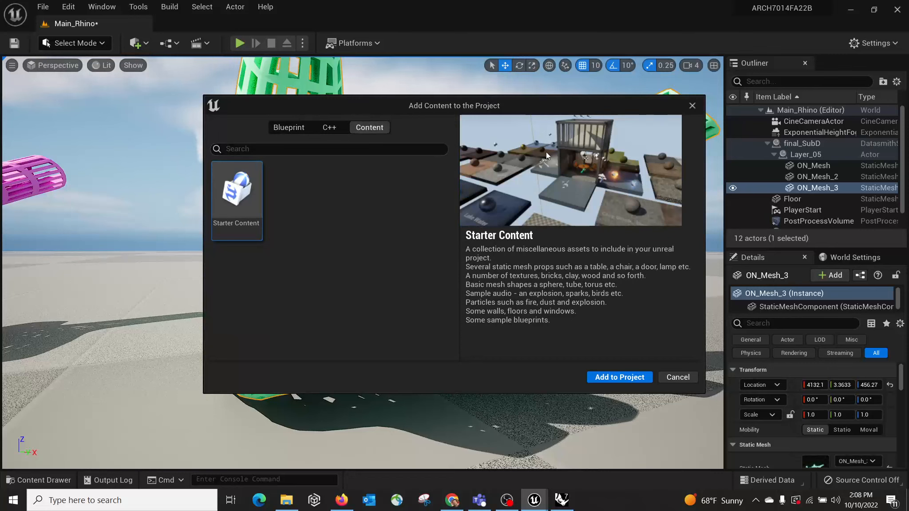
{"action": "left_click", "coordinate": [634, 381]}
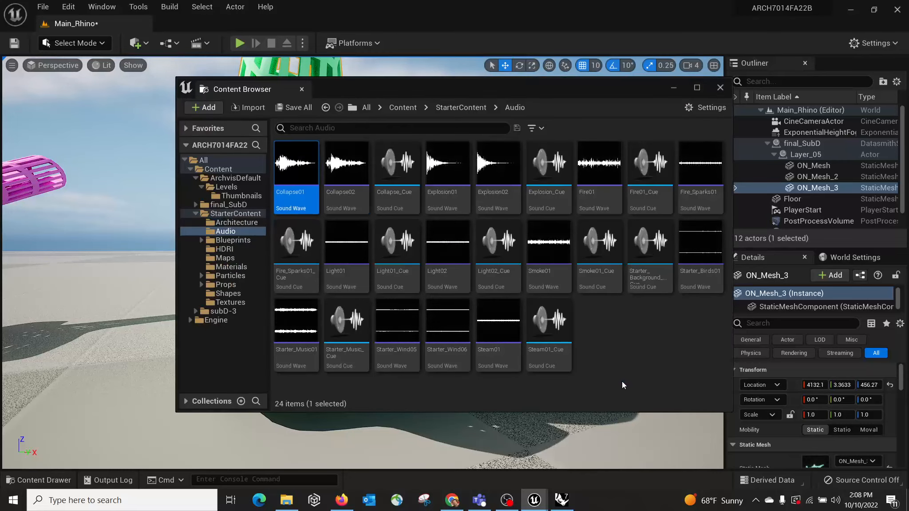
Step: Browse the Starter Content's Architecture and Materials folders, then close the content windows
{"action": "left_click_drag", "start_coordinate": [623, 88], "coordinate": [544, 113]}
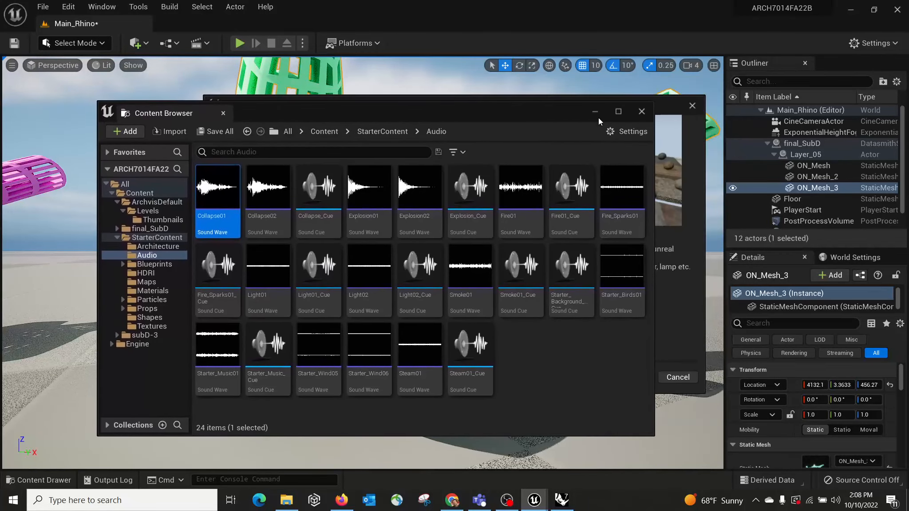
{"action": "left_click", "coordinate": [156, 238]}
{"action": "left_click", "coordinate": [161, 247]}
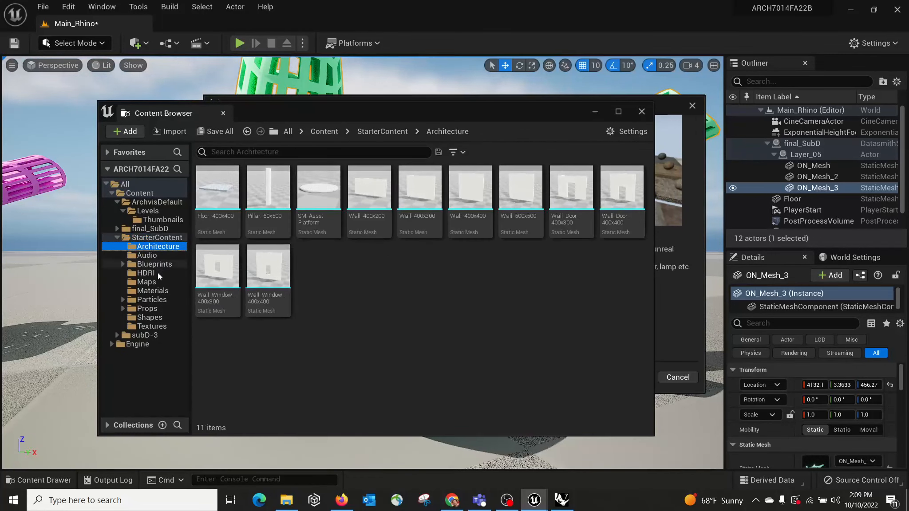
{"action": "left_click", "coordinate": [155, 290]}
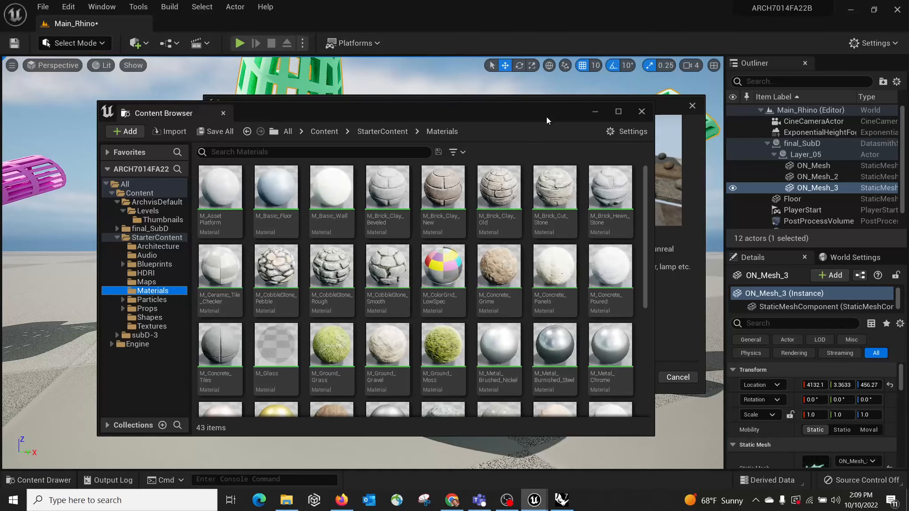
{"action": "left_click_drag", "start_coordinate": [546, 112], "coordinate": [511, 225]}
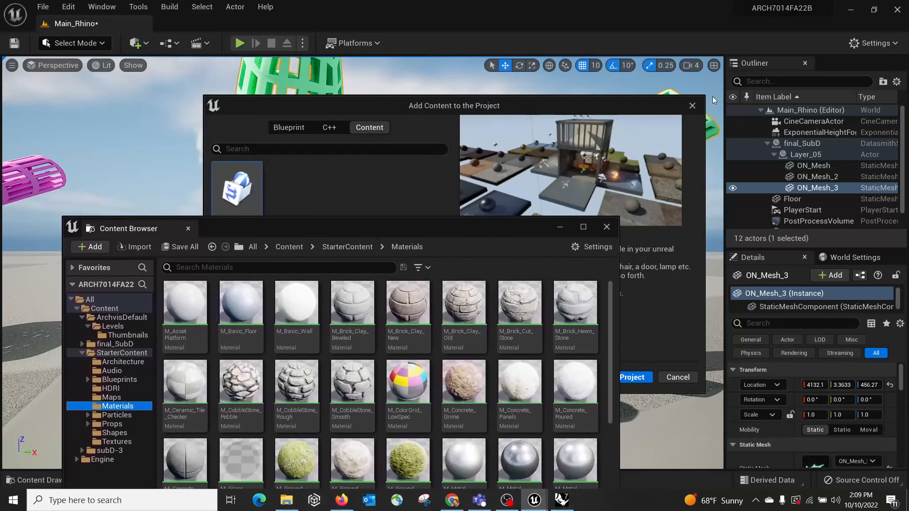
{"action": "left_click", "coordinate": [693, 105]}
{"action": "left_click_drag", "start_coordinate": [447, 228], "coordinate": [480, 218]}
{"action": "left_click", "coordinate": [639, 218]}
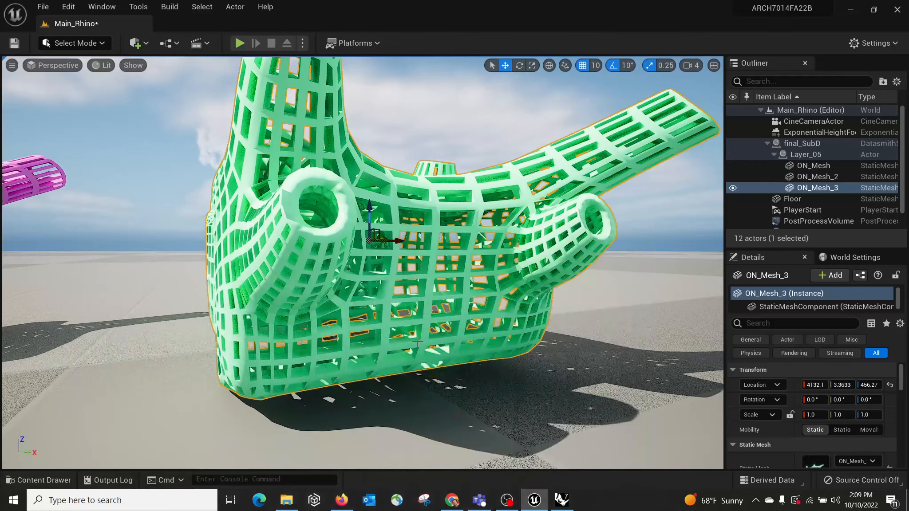
Step: Apply the M_CobbleStone_Pebble material from the Starter Content Materials folder to the green mesh
{"action": "left_click", "coordinate": [41, 480]}
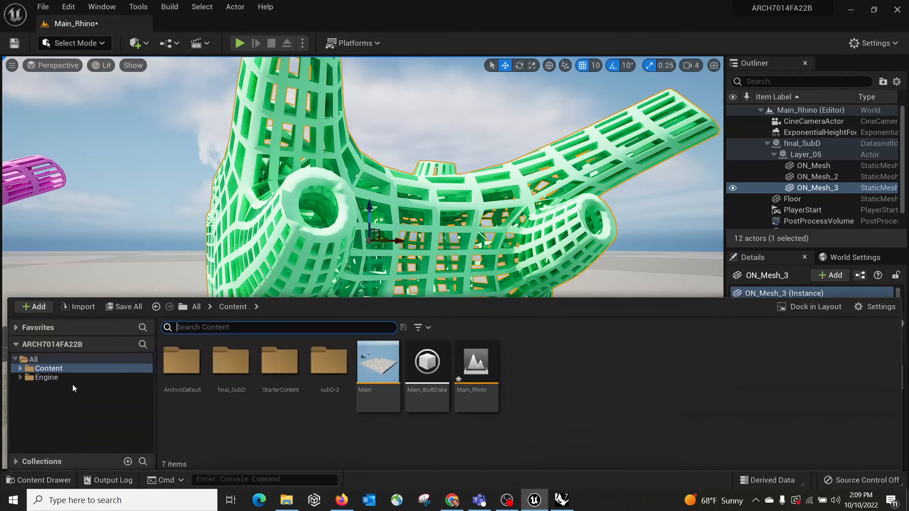
{"action": "double_click", "coordinate": [60, 365]}
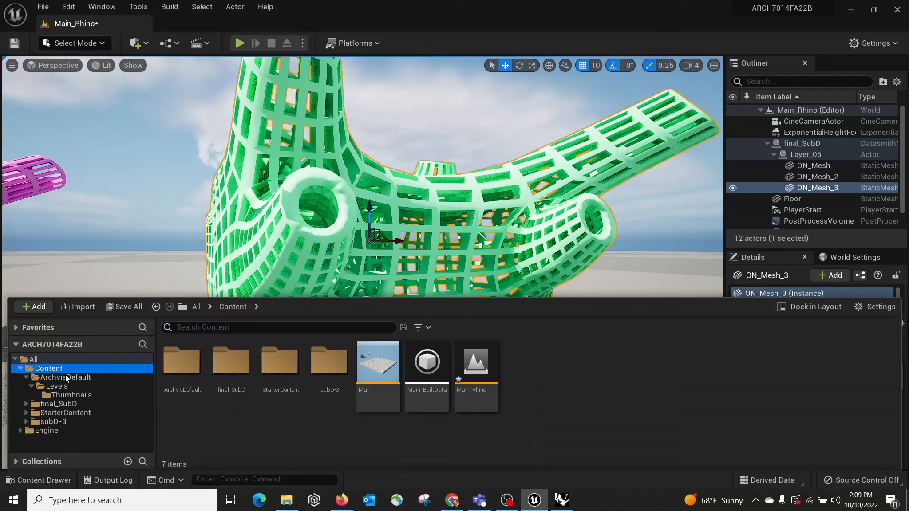
{"action": "left_click", "coordinate": [65, 413]}
{"action": "double_click", "coordinate": [65, 413]}
{"action": "left_click", "coordinate": [74, 422]}
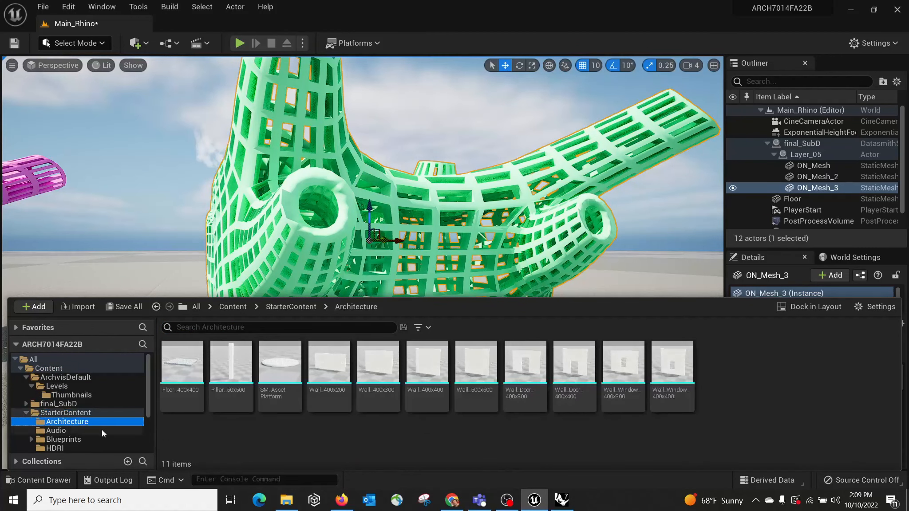
{"action": "scroll", "coordinate": [97, 430], "scroll_direction": "down", "scroll_amount": 2}
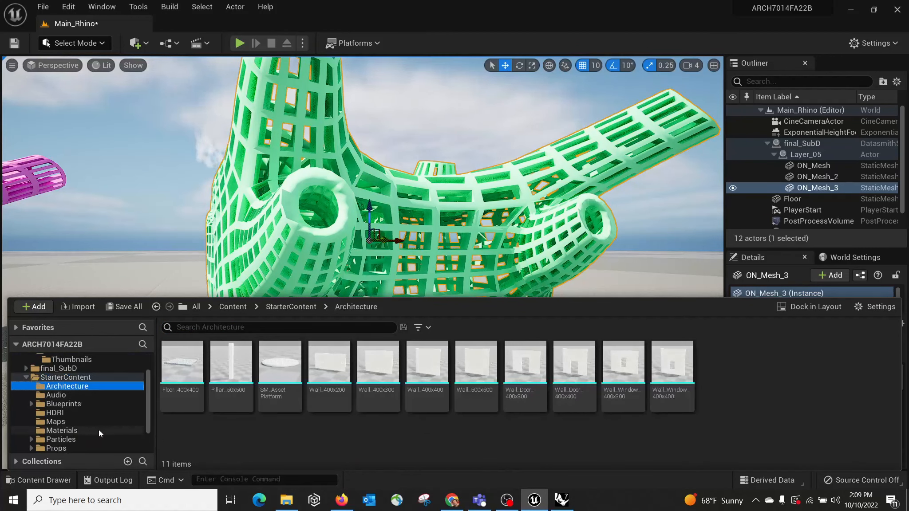
{"action": "left_click", "coordinate": [62, 429]}
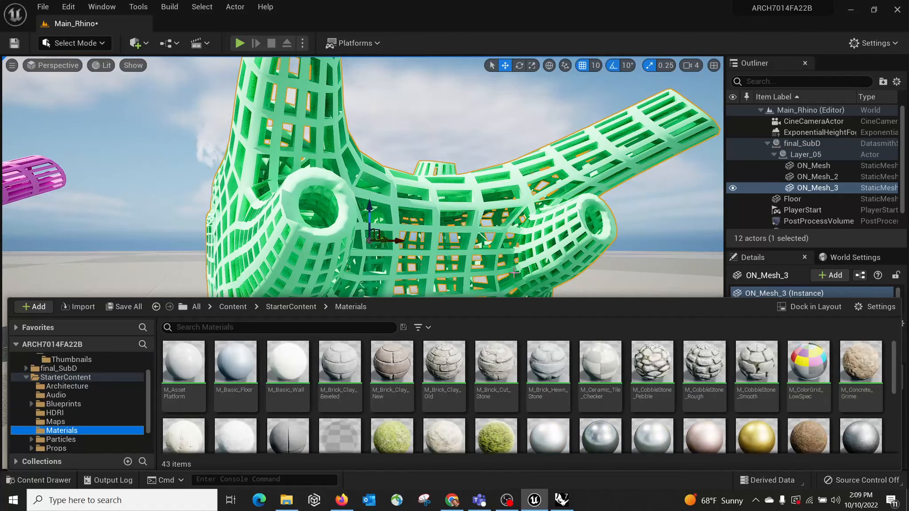
{"action": "left_click", "coordinate": [653, 362]}
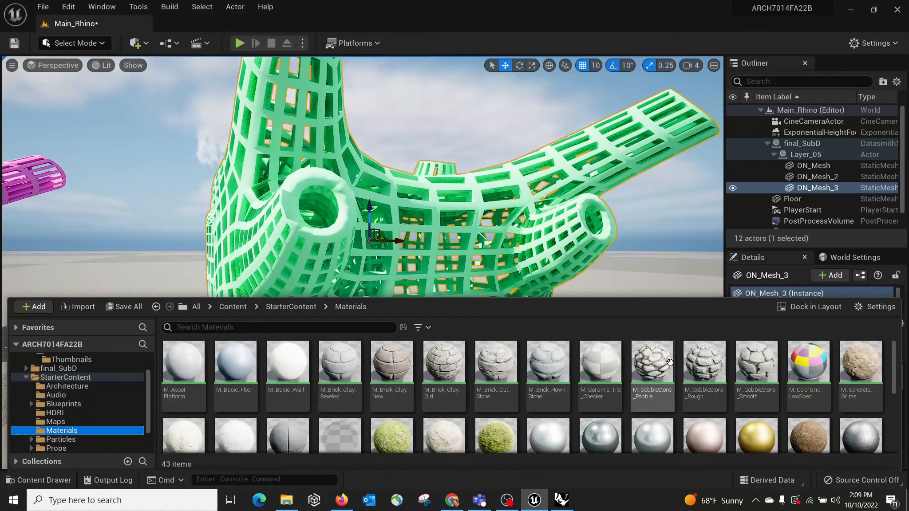
{"action": "left_click_drag", "start_coordinate": [653, 362], "coordinate": [439, 213]}
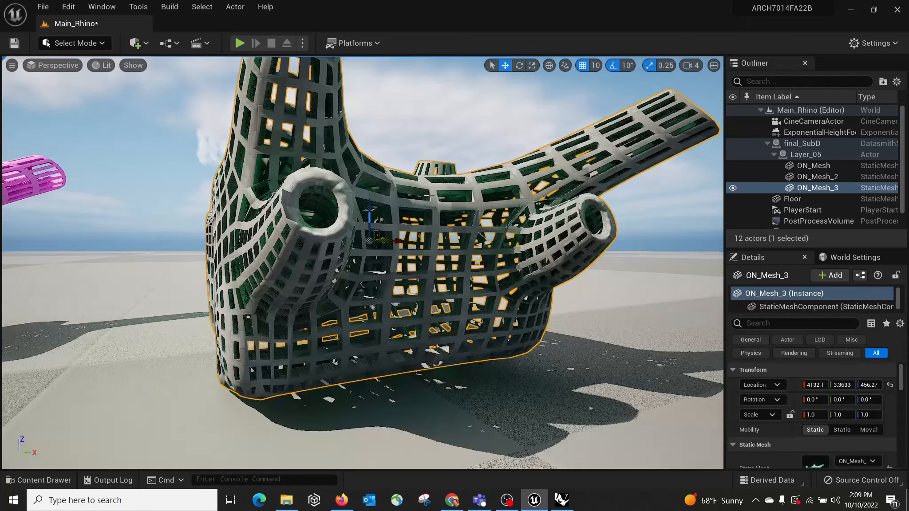
Step: Fly in close to the green mesh and replace its material with a plain white Starter Content material
{"action": "right_click_drag", "start_coordinate": [498, 261], "coordinate": [486, 240]}
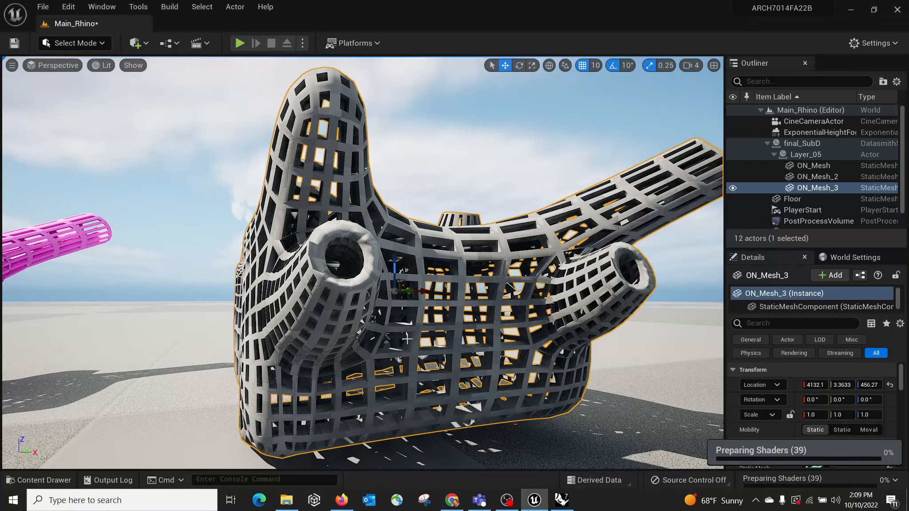
{"action": "right_click_drag", "start_coordinate": [393, 352], "coordinate": [471, 343]}
{"action": "key", "text": "a"}
{"action": "key", "text": "w"}
{"action": "key", "text": "w"}
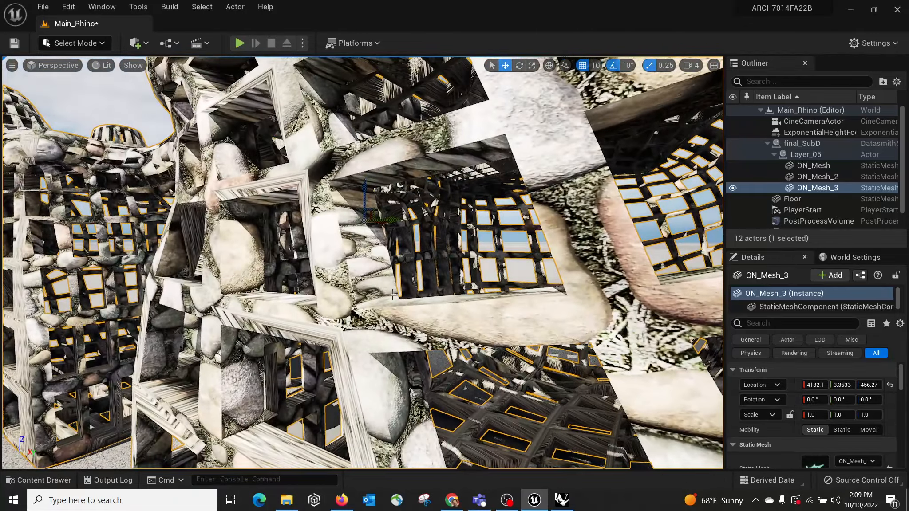
{"action": "left_click", "coordinate": [40, 480]}
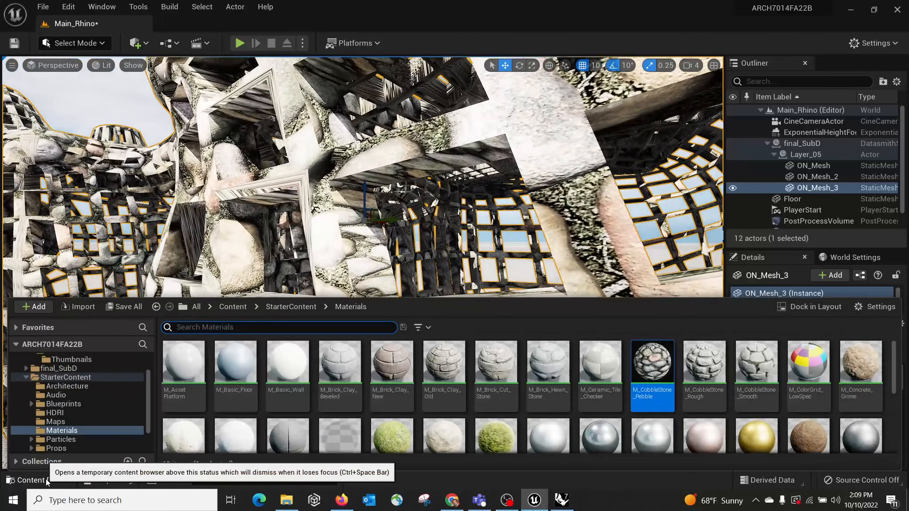
{"action": "left_click_drag", "start_coordinate": [439, 322], "coordinate": [367, 251]}
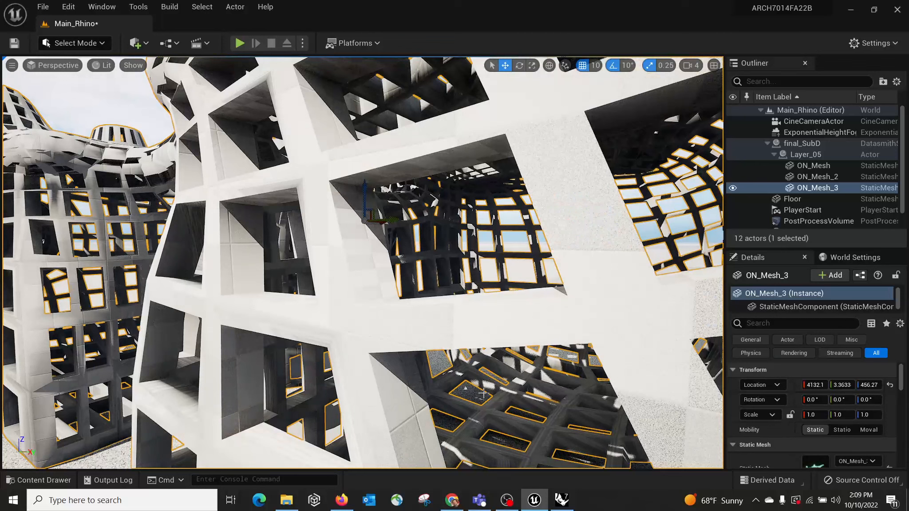
Step: Apply the mossy ground material from Starter Content Materials to the green mesh
{"action": "left_click", "coordinate": [51, 481]}
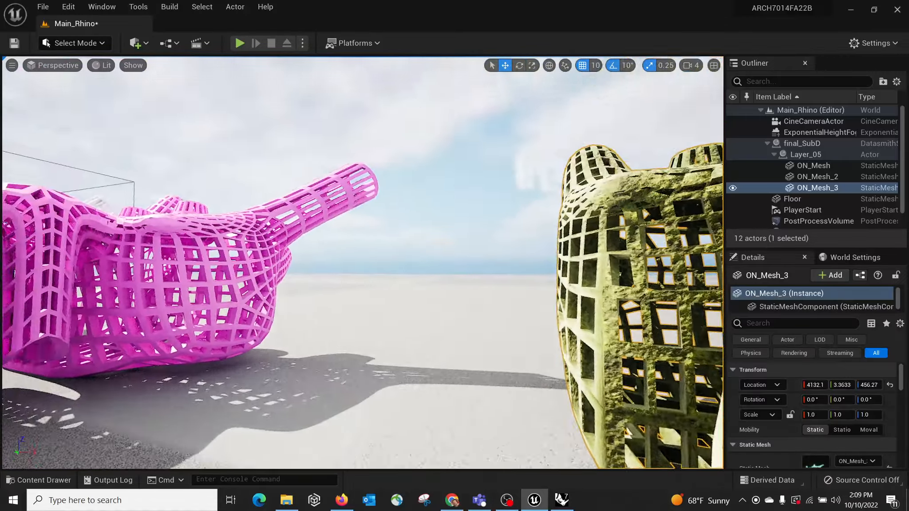
{"action": "right_click_drag", "start_coordinate": [362, 263], "coordinate": [222, 284]}
{"action": "right_click_drag", "start_coordinate": [363, 262], "coordinate": [519, 271]}
Step: Apply a metal material from Starter Content Materials to the white model and focus the view on it
{"action": "left_click", "coordinate": [36, 484]}
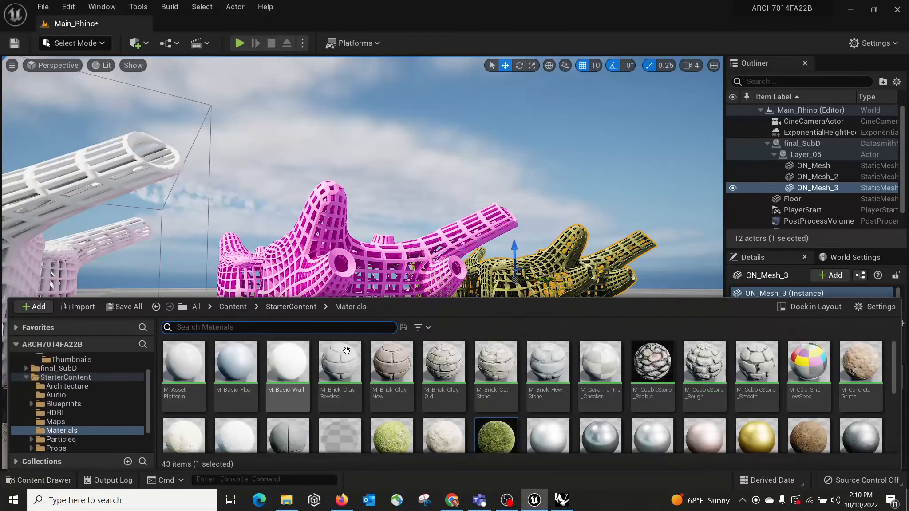
{"action": "left_click", "coordinate": [501, 412]}
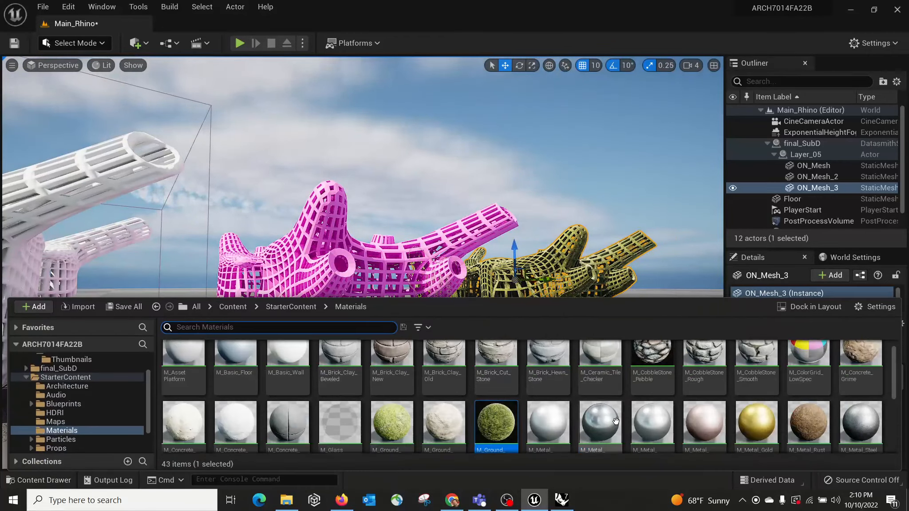
{"action": "left_click_drag", "start_coordinate": [600, 421], "coordinate": [82, 185]}
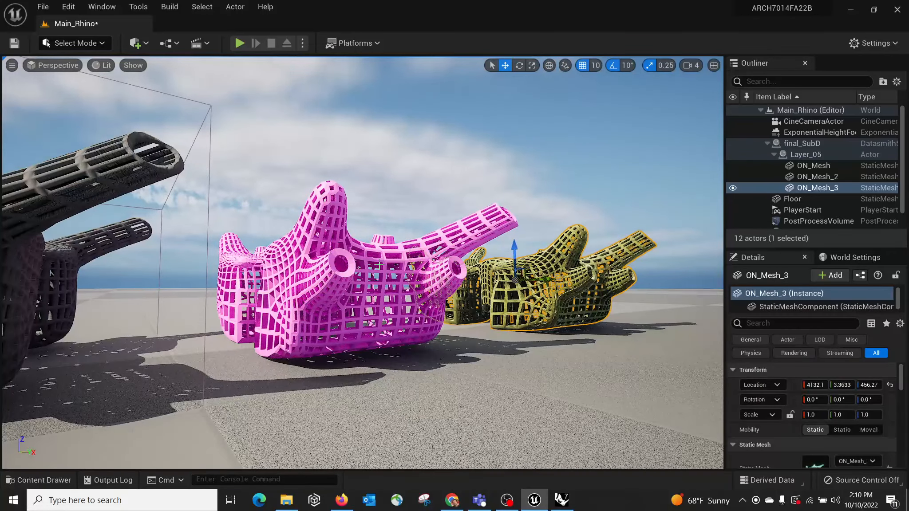
{"action": "key", "text": "f"}
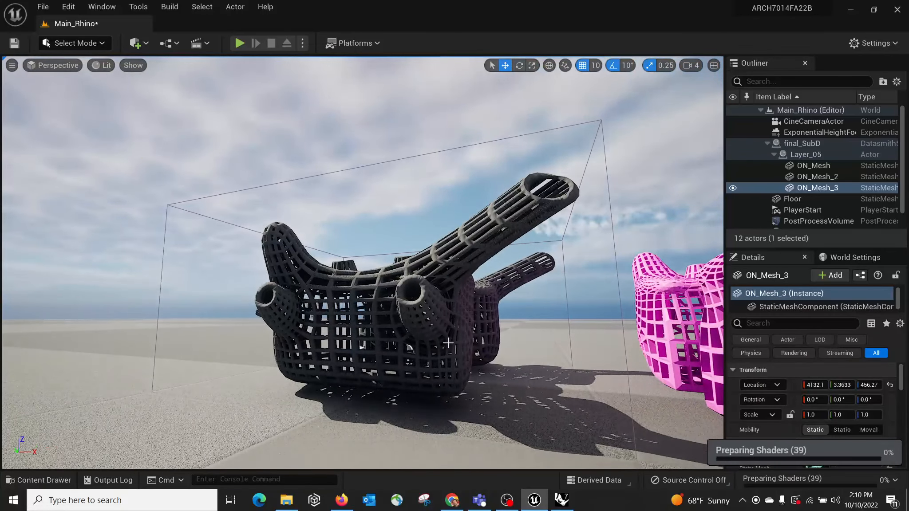
{"action": "right_click_drag", "start_coordinate": [449, 334], "coordinate": [705, 423]}
{"action": "key", "text": "w"}
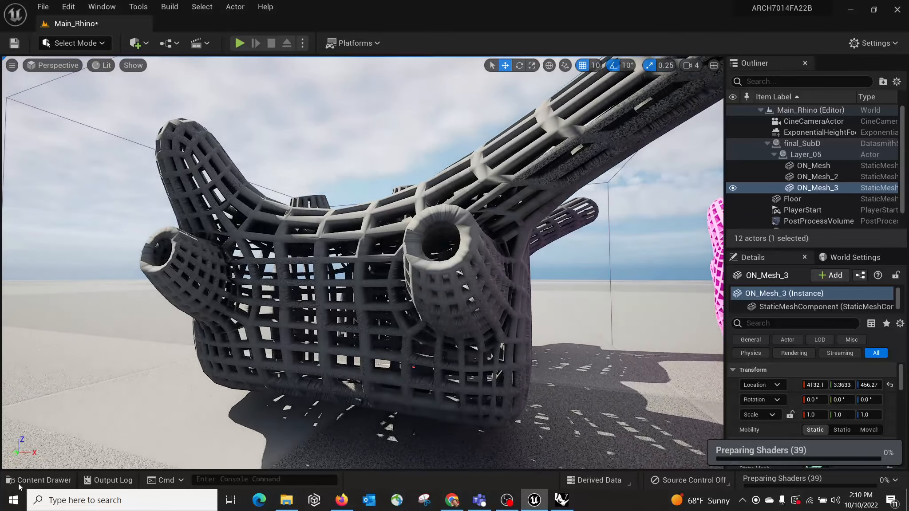
{"action": "left_click", "coordinate": [37, 480]}
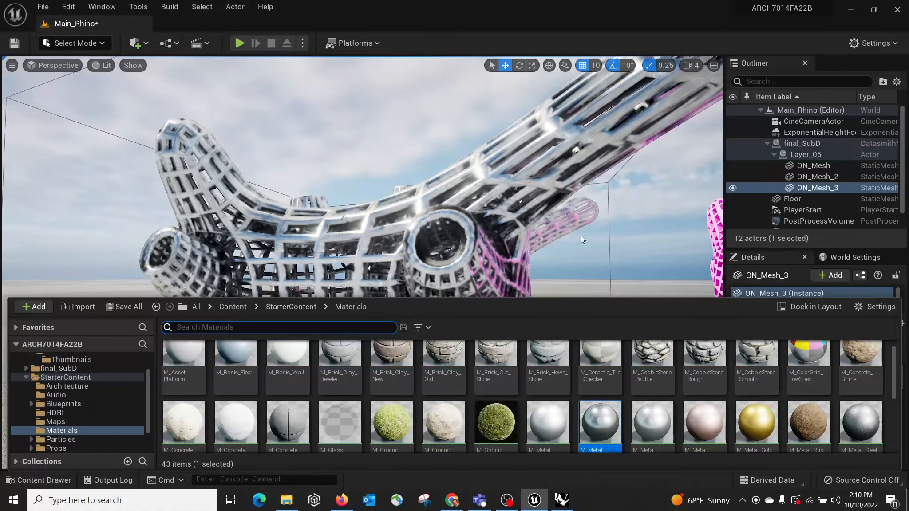
{"action": "right_click_drag", "start_coordinate": [591, 241], "coordinate": [460, 263]}
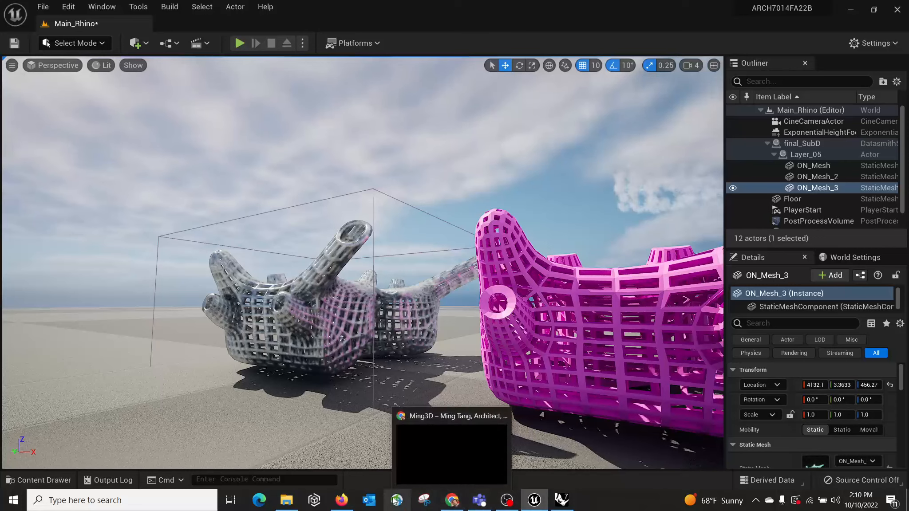
Step: Switch to the browser and read the Rhino to Unreal tutorial page's Rhino cleanup and Datasmith steps
{"action": "mouse_move", "coordinate": [343, 501]}
{"action": "left_click", "coordinate": [344, 461]}
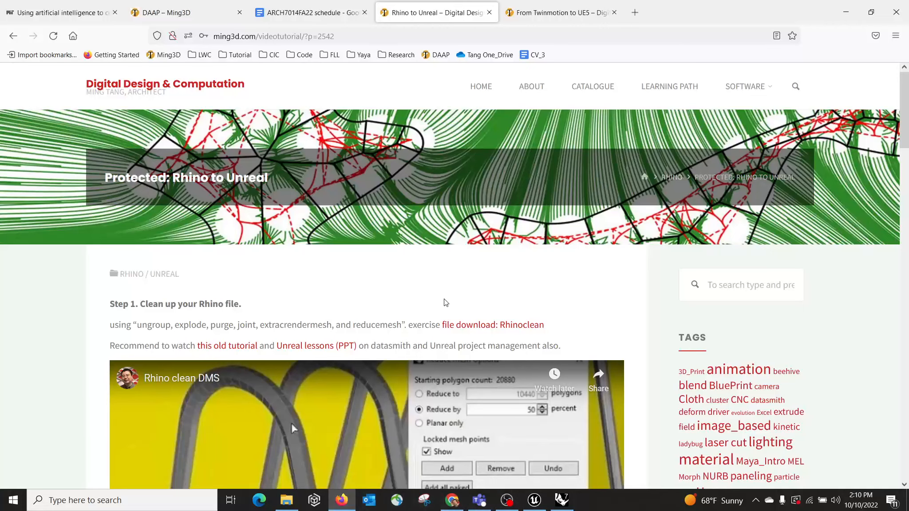
{"action": "scroll", "coordinate": [439, 287], "scroll_direction": "down", "scroll_amount": 3}
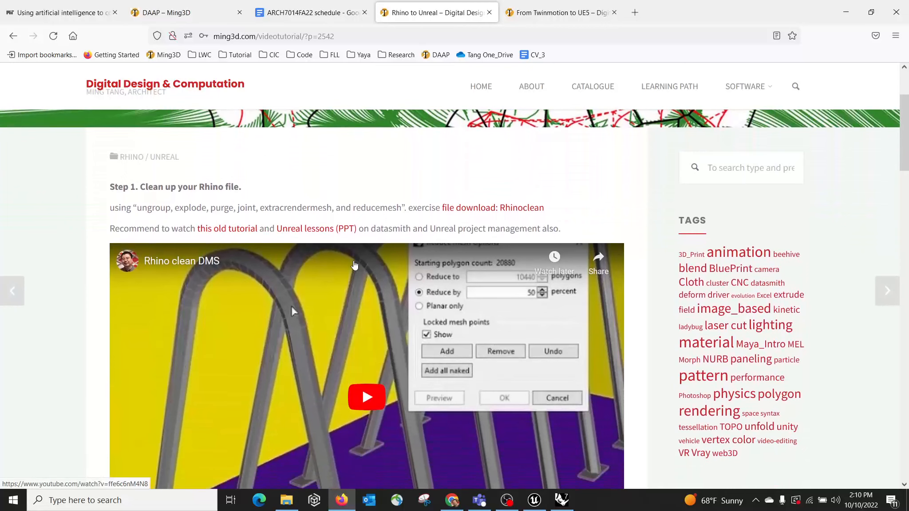
{"action": "scroll", "coordinate": [353, 266], "scroll_direction": "down", "scroll_amount": 1}
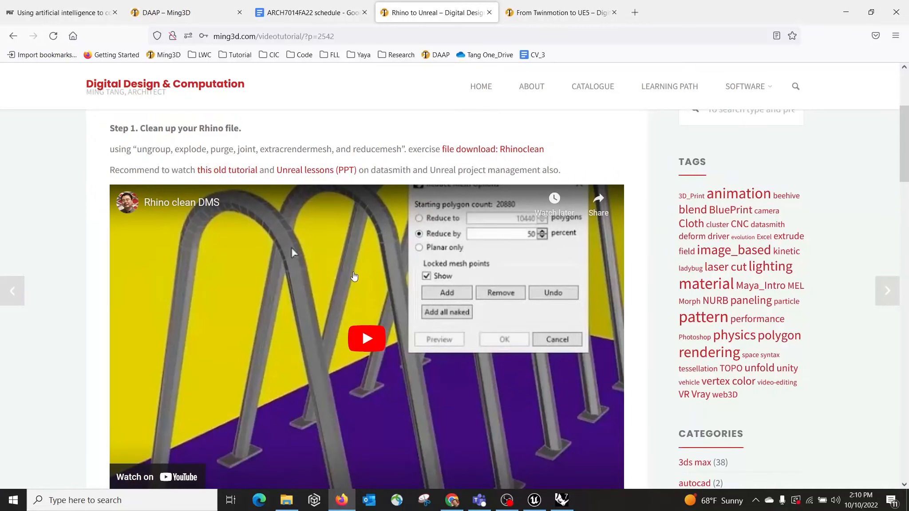
{"action": "scroll", "coordinate": [436, 346], "scroll_direction": "down", "scroll_amount": 3}
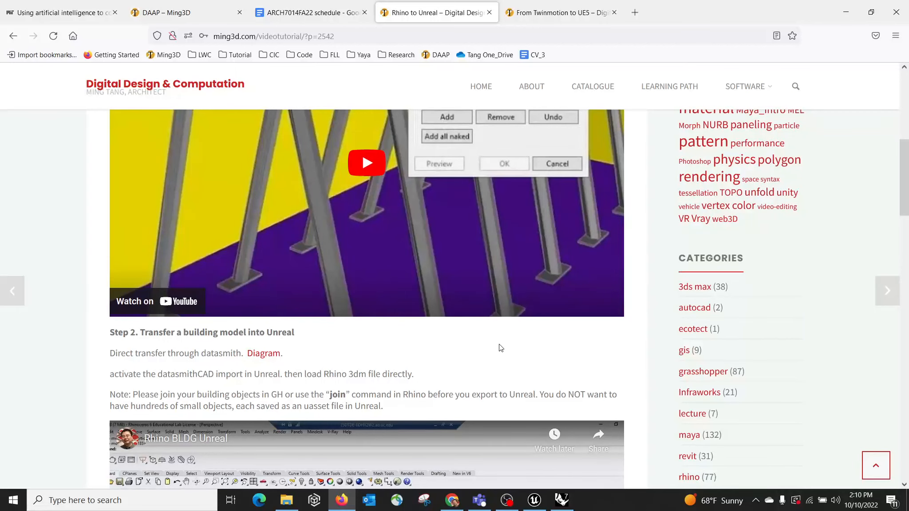
{"action": "scroll", "coordinate": [469, 158], "scroll_direction": "up", "scroll_amount": 3}
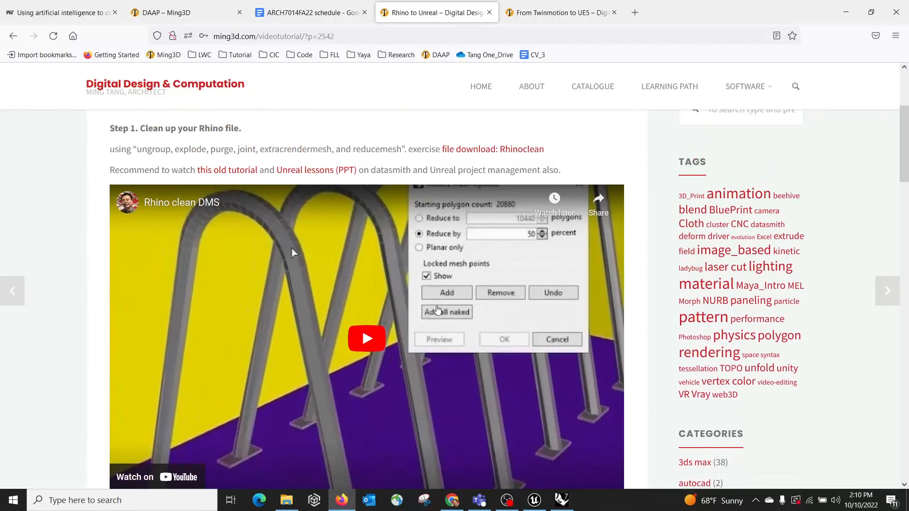
{"action": "left_click", "coordinate": [561, 503]}
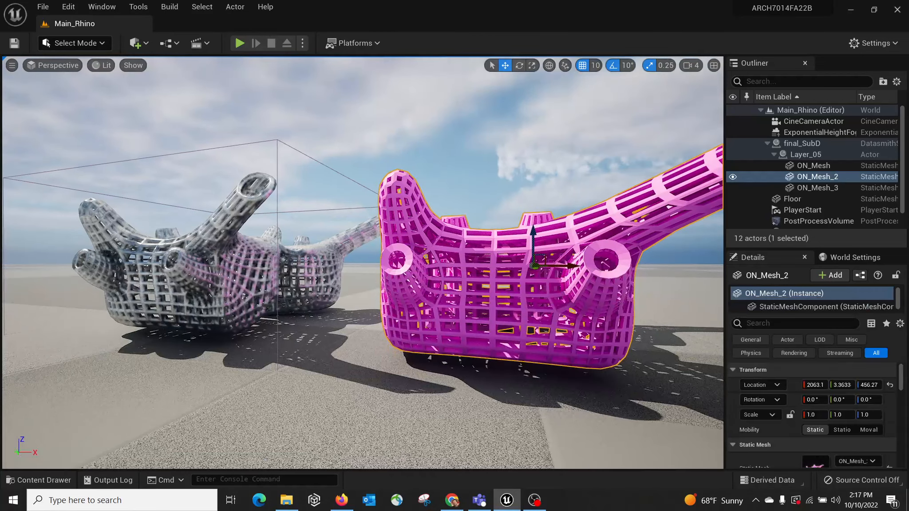
Step: Reimport the final_SubD Datasmith scene asset from the Rhino content folder
{"action": "right_click_drag", "start_coordinate": [255, 226], "coordinate": [255, 208]}
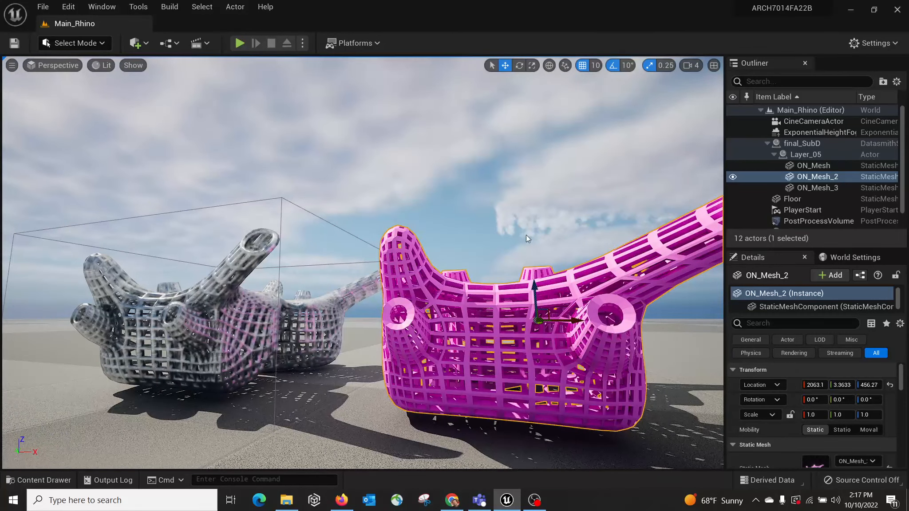
{"action": "left_click", "coordinate": [31, 481]}
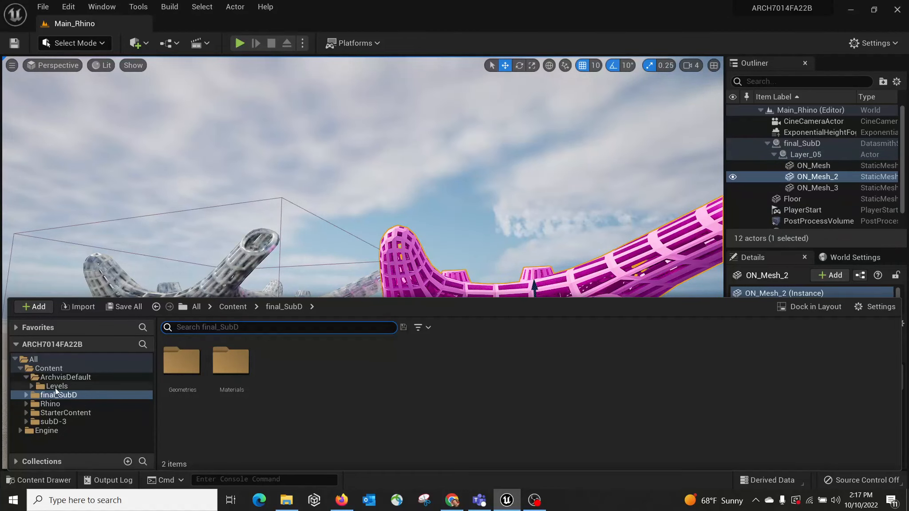
{"action": "left_click", "coordinate": [51, 404]}
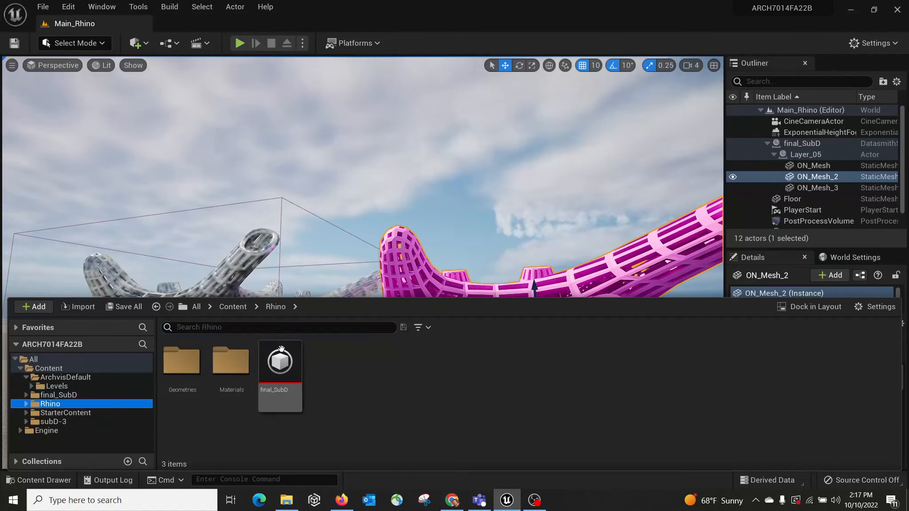
{"action": "left_click", "coordinate": [290, 368]}
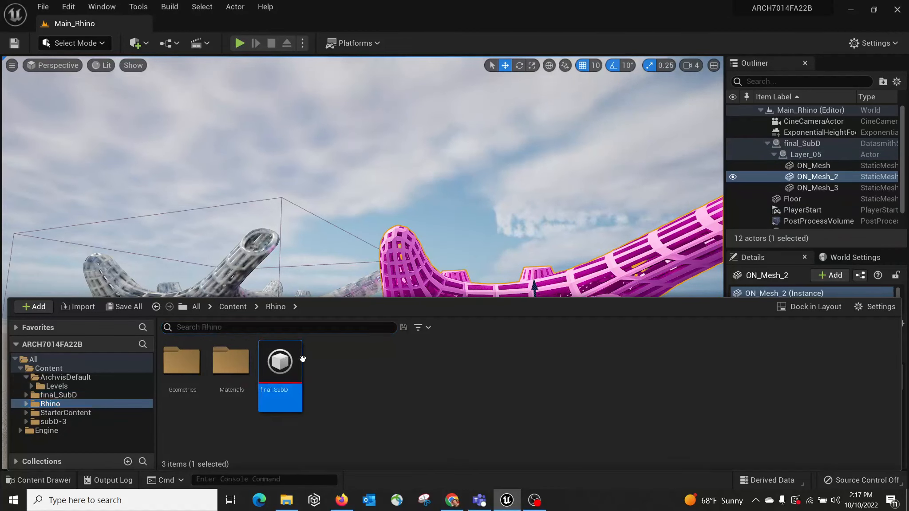
{"action": "right_click", "coordinate": [274, 360]}
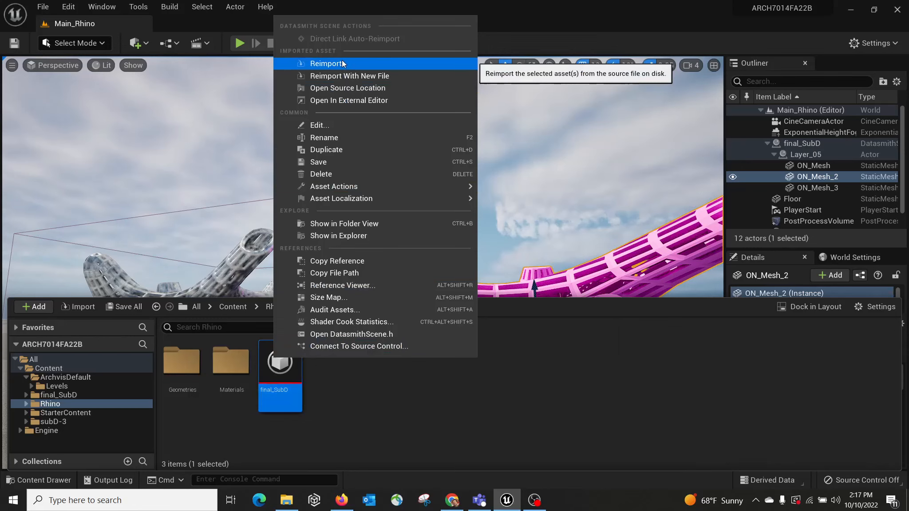
{"action": "right_click_drag", "start_coordinate": [546, 183], "coordinate": [506, 209]}
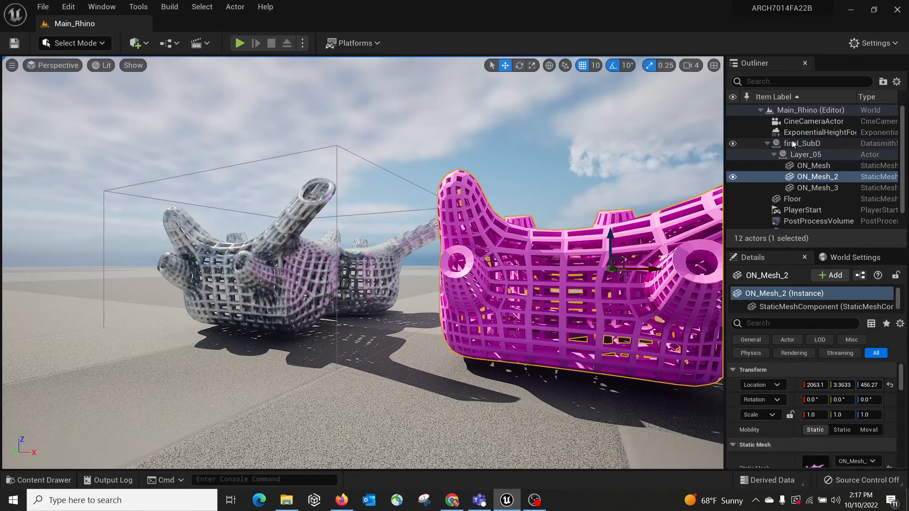
Step: Select the final_SubD actor with its layer and three meshes and delete them from the level
{"action": "left_click", "coordinate": [807, 144]}
{"action": "left_click", "coordinate": [736, 143]}
{"action": "left_click", "coordinate": [735, 144]}
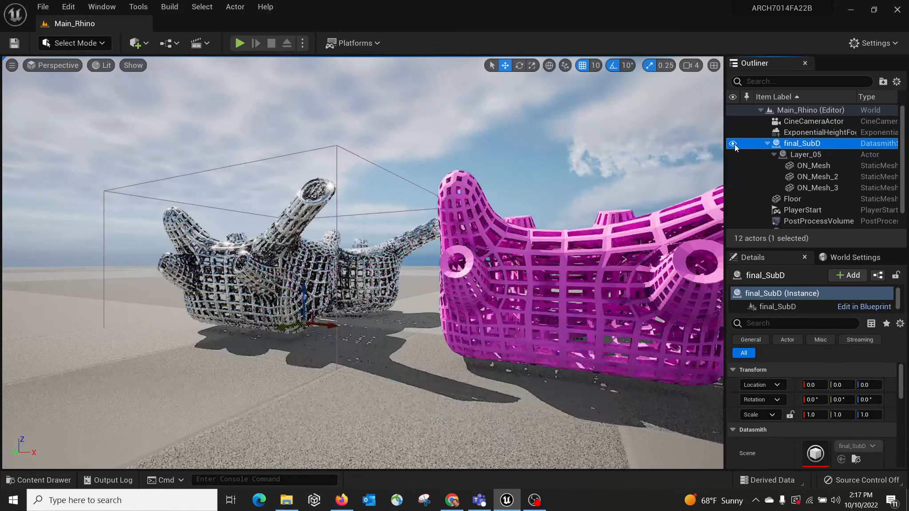
{"action": "left_click", "coordinate": [767, 143]}
{"action": "left_click", "coordinate": [767, 143]}
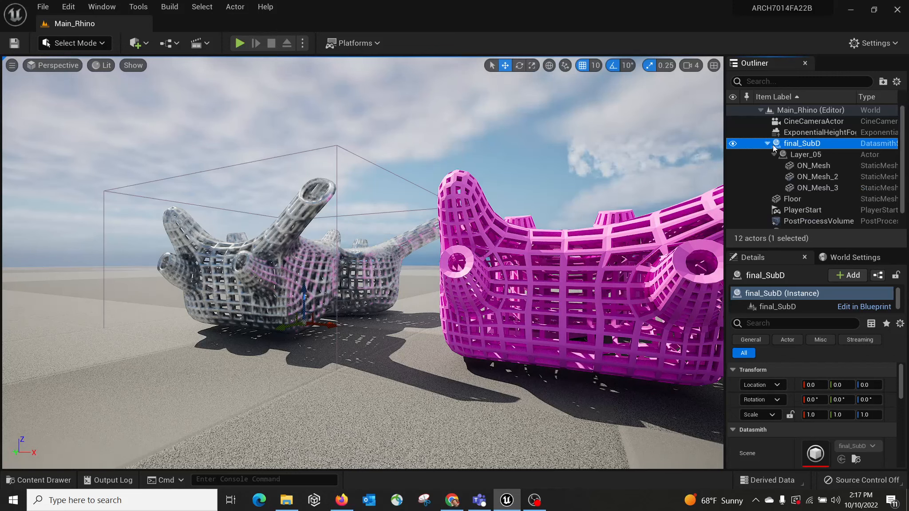
{"action": "left_click", "coordinate": [819, 188], "text": "shift"}
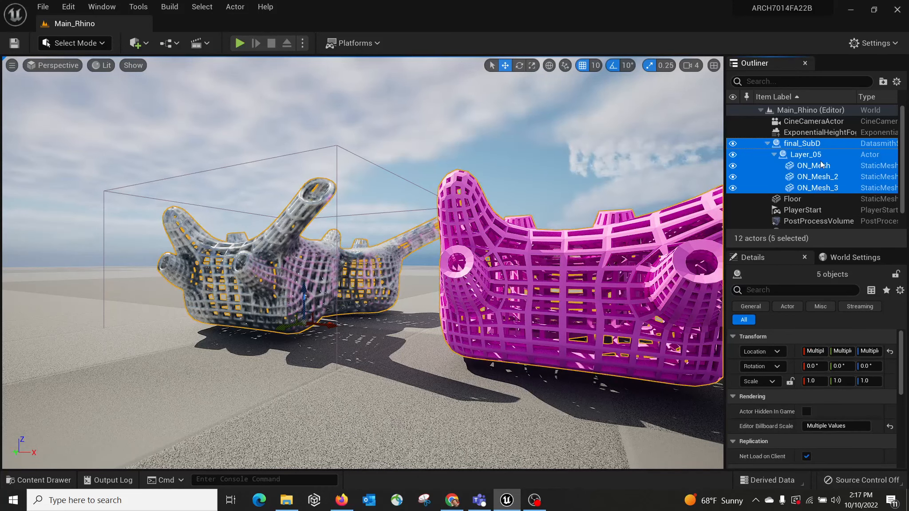
{"action": "right_click", "coordinate": [784, 147]}
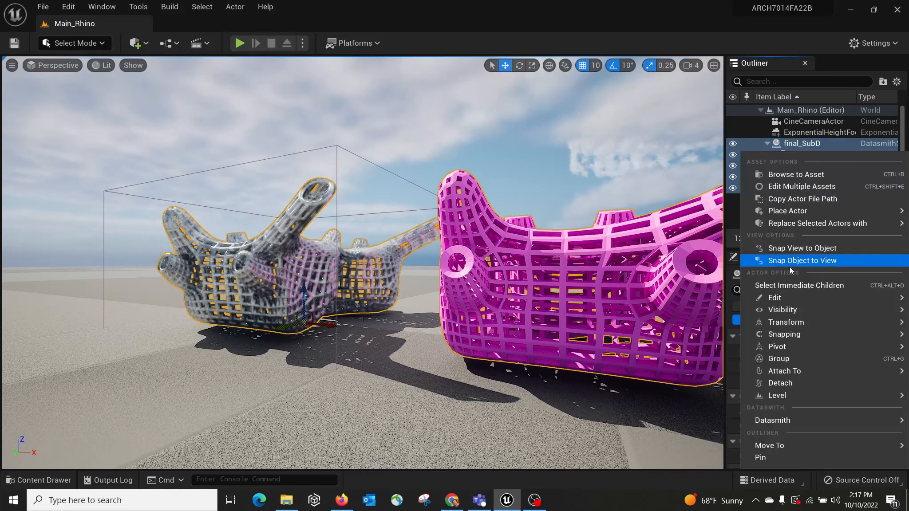
{"action": "mouse_move", "coordinate": [790, 297]}
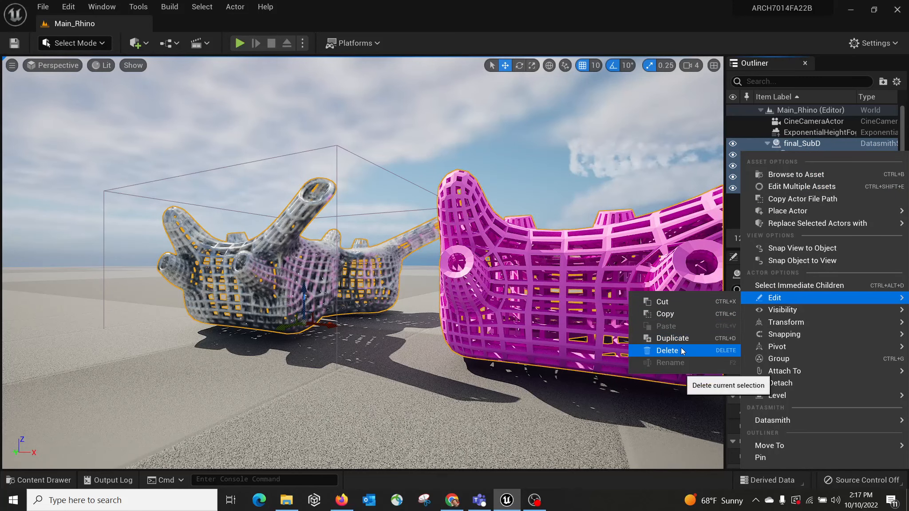